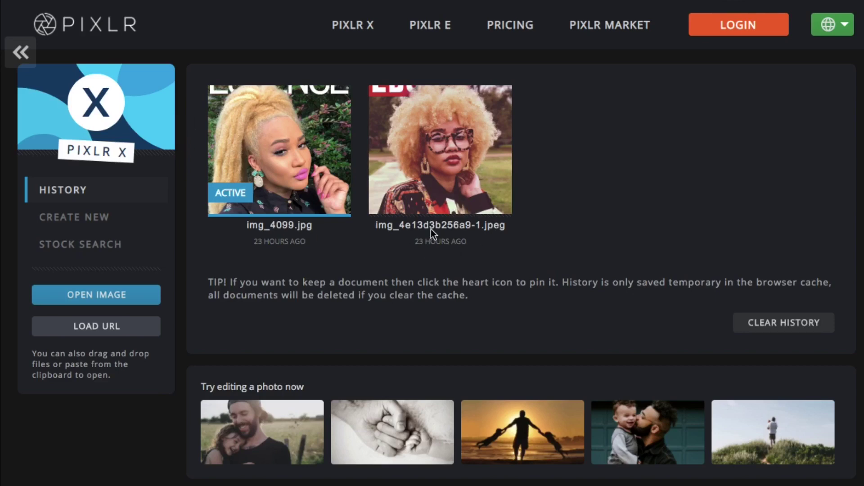
- Open IMG_4E13D3B256A9-1.jpeg from the iCloud Desktop folder as a new document
{"action": "left_click", "coordinate": [118, 298]}
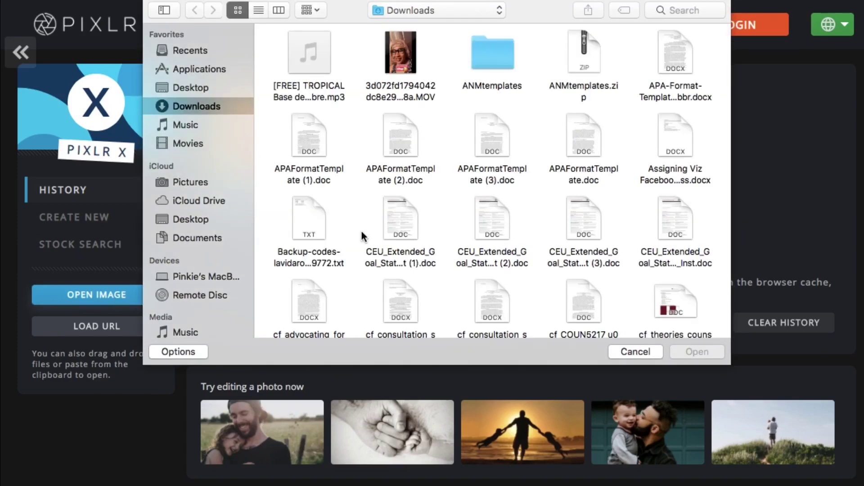
{"action": "left_click_drag", "start_coordinate": [855, 225], "coordinate": [604, 166]}
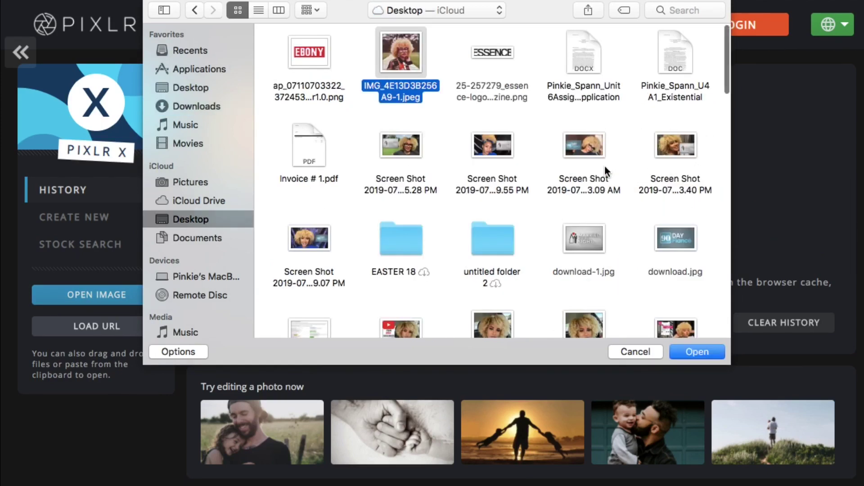
{"action": "left_click", "coordinate": [700, 352]}
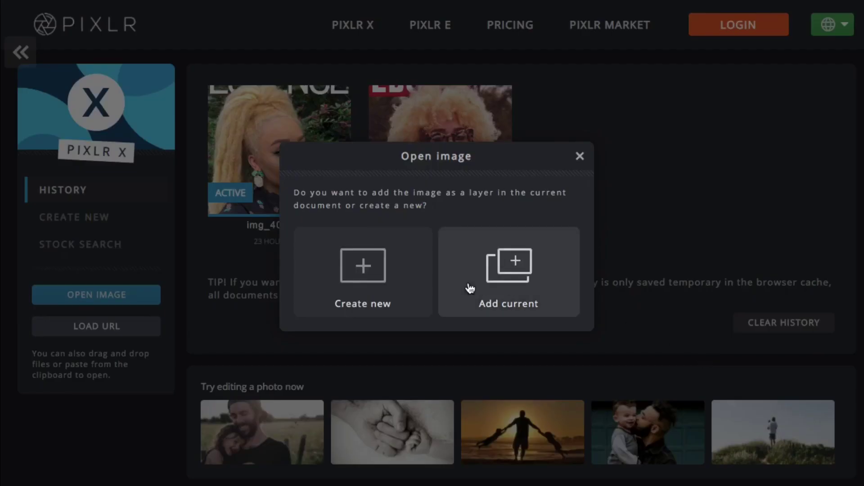
{"action": "left_click", "coordinate": [385, 280]}
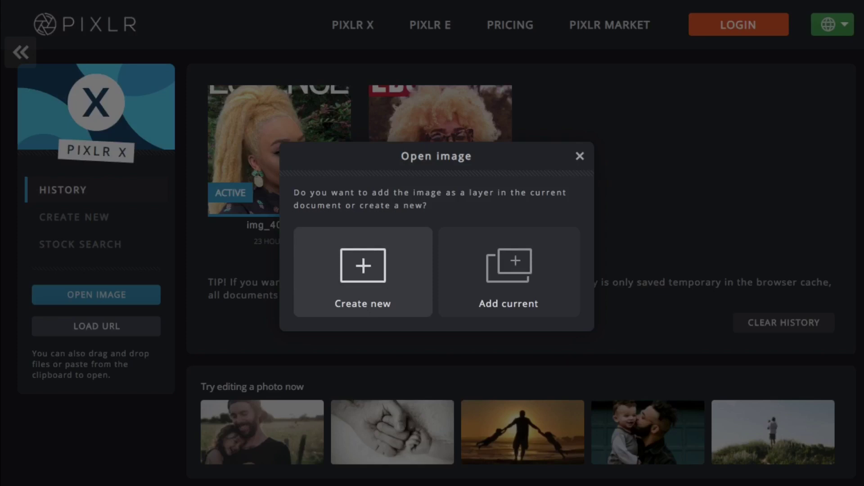
- Crop the photo from both sides to 924 x 1118 px, keeping the full height
{"action": "left_click", "coordinate": [18, 411]}
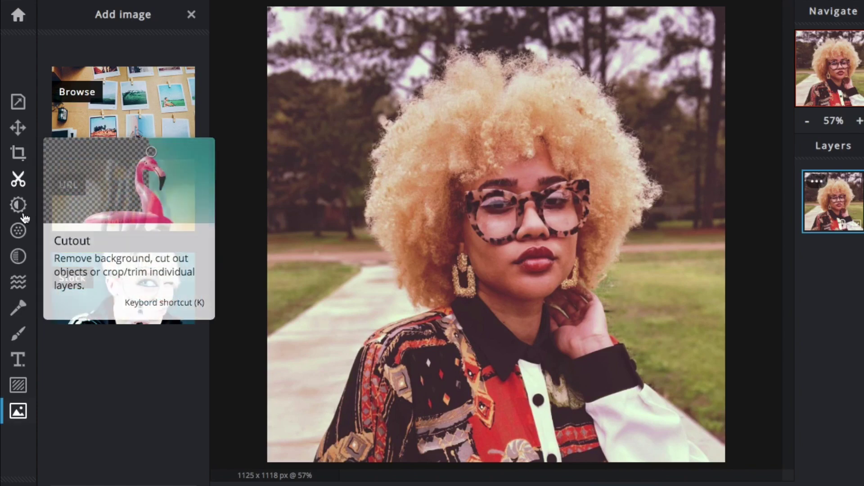
{"action": "left_click", "coordinate": [19, 154]}
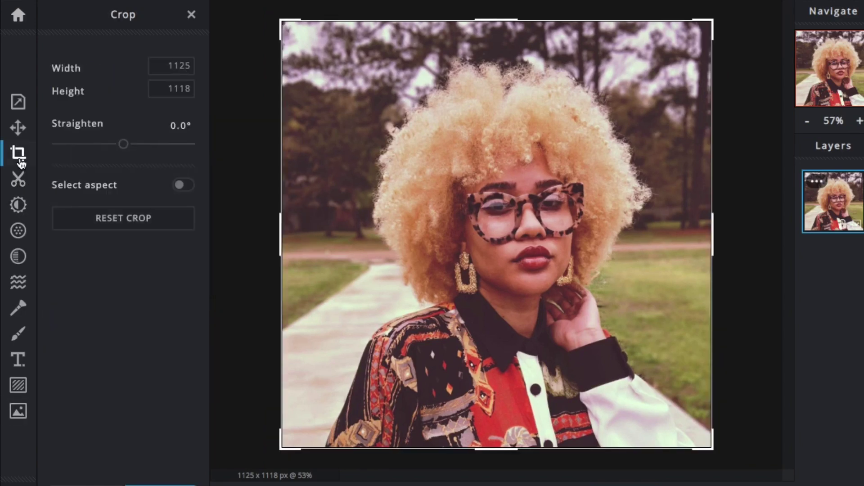
{"action": "left_click_drag", "start_coordinate": [714, 230], "coordinate": [674, 229]}
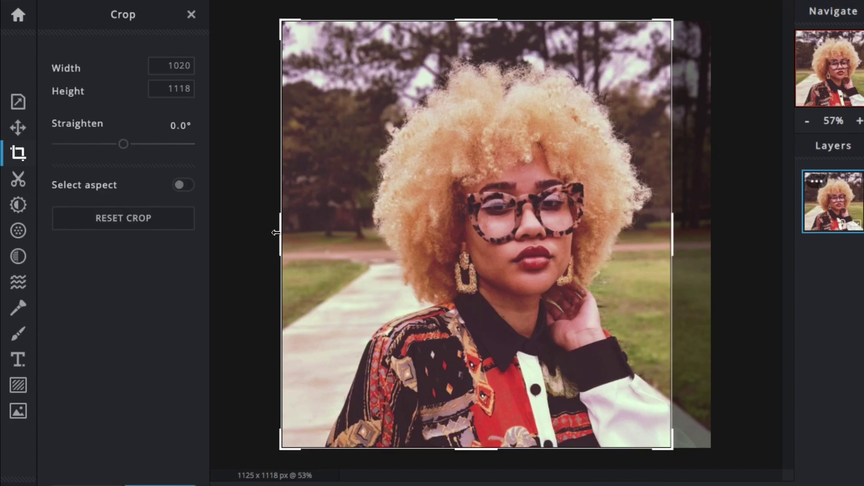
{"action": "left_click_drag", "start_coordinate": [275, 233], "coordinate": [318, 237]}
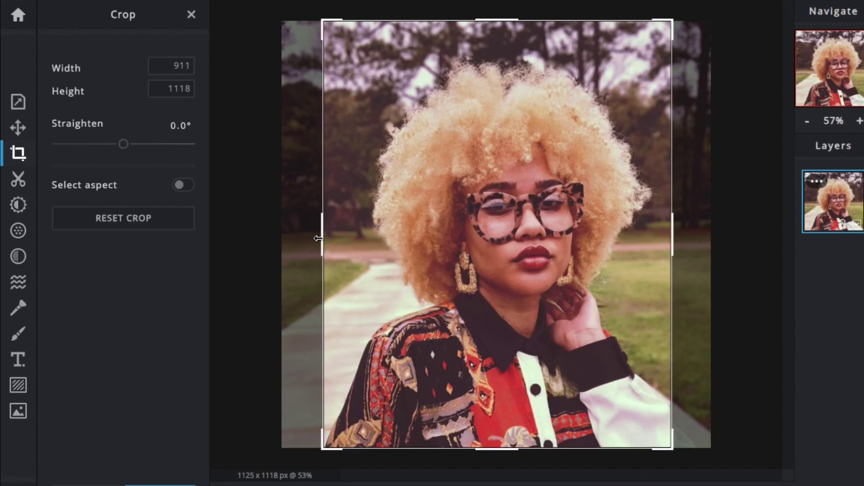
{"action": "left_click_drag", "start_coordinate": [672, 239], "coordinate": [677, 239]}
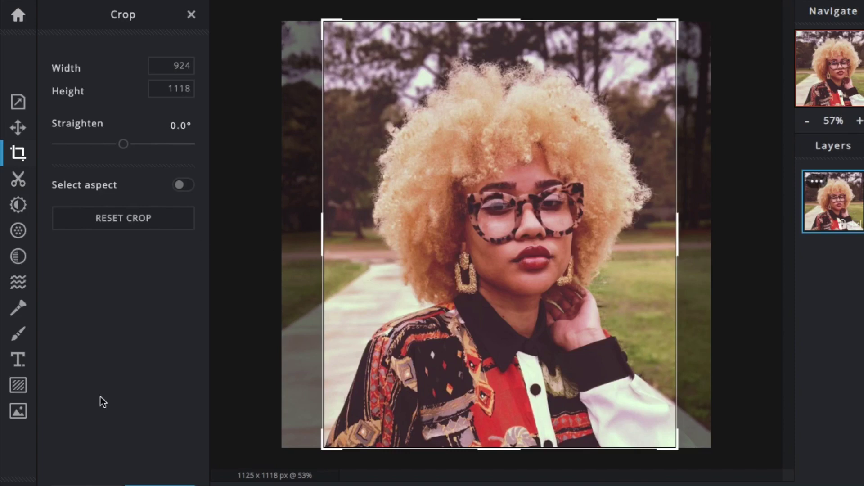
{"action": "left_click", "coordinate": [164, 484]}
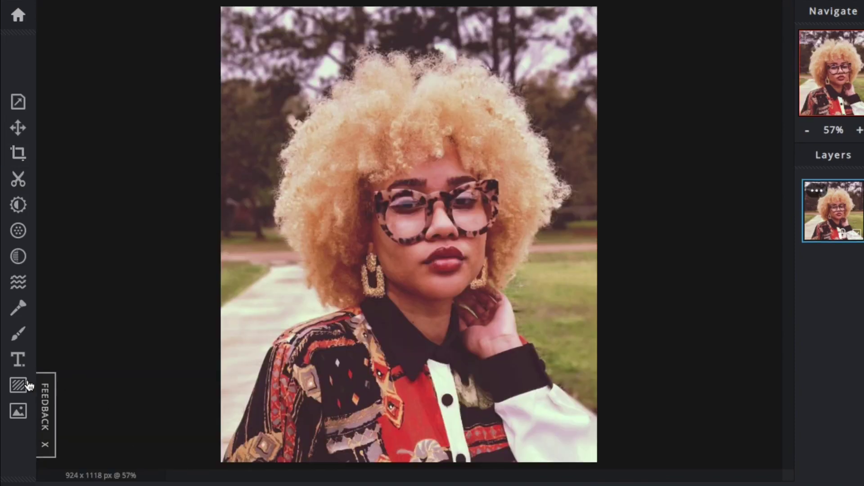
- Add the EBONY logo PNG from the Desktop to the current document as a layer
{"action": "left_click", "coordinate": [17, 414]}
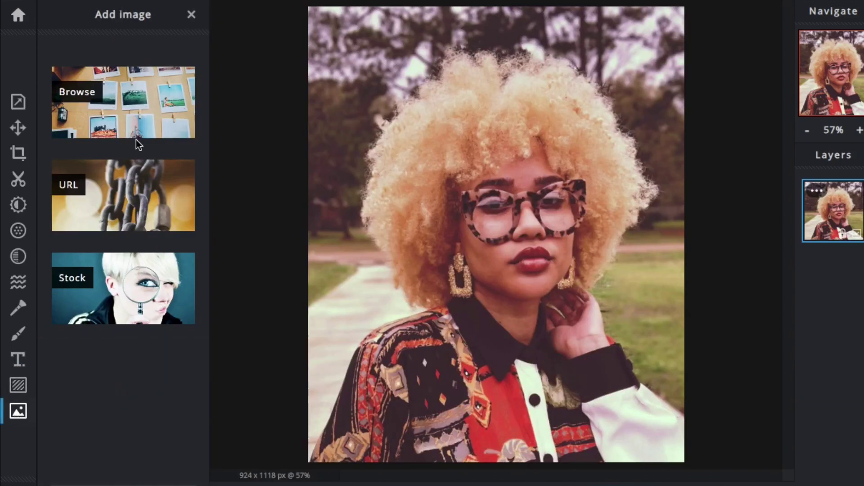
{"action": "left_click", "coordinate": [125, 119]}
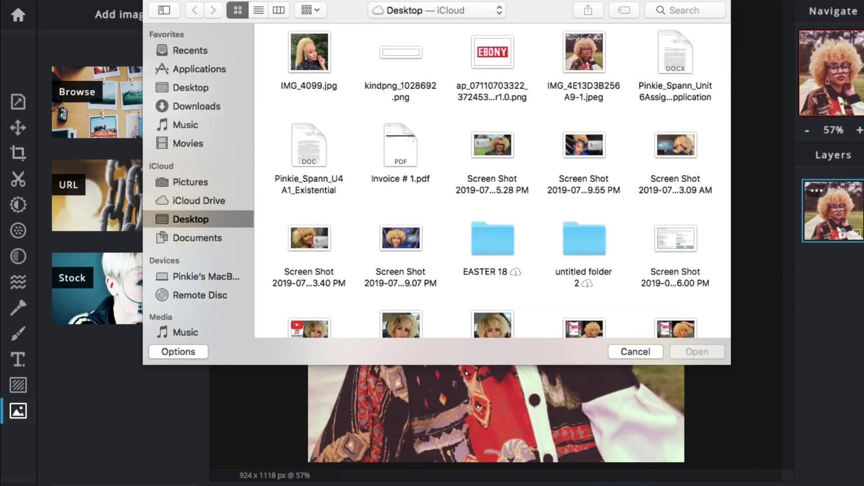
{"action": "left_click", "coordinate": [492, 52]}
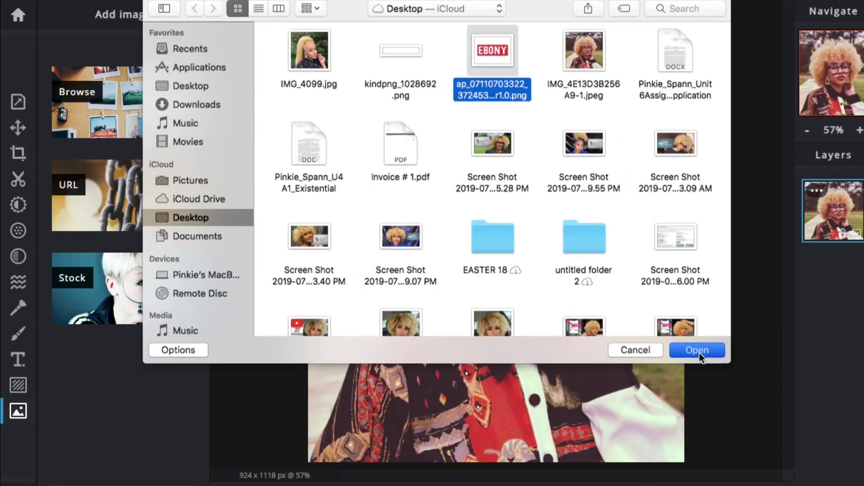
{"action": "left_click", "coordinate": [698, 352]}
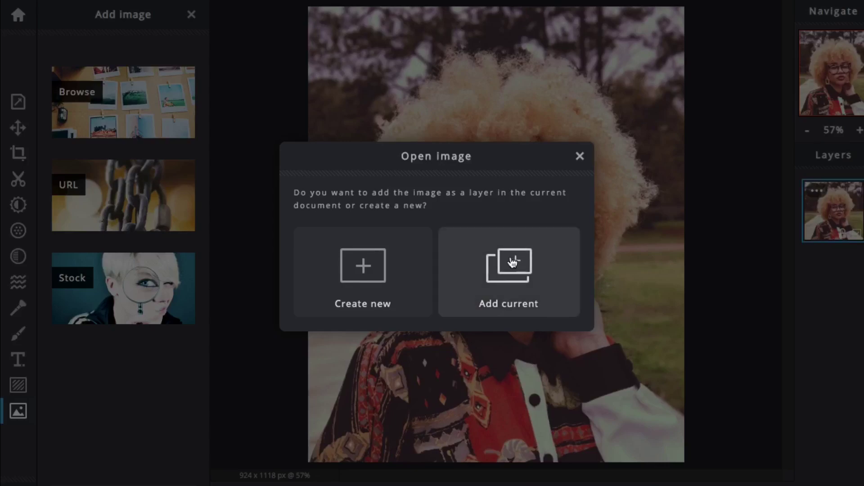
{"action": "left_click", "coordinate": [513, 261]}
- Move the EBONY logo into the photo's top-left corner and scale it down to about two thirds of the photo's width
{"action": "left_click_drag", "start_coordinate": [506, 247], "coordinate": [466, 71]}
{"action": "left_click_drag", "start_coordinate": [642, 196], "coordinate": [601, 166]}
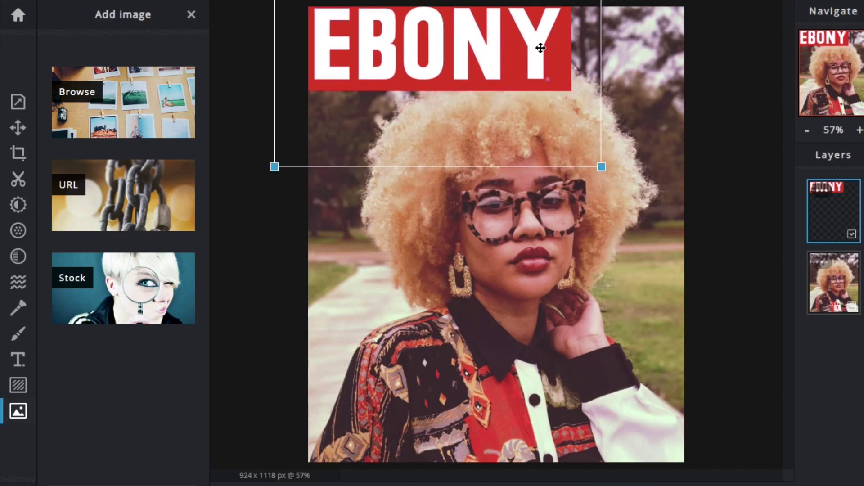
{"action": "mouse_move", "coordinate": [531, 28]}
{"action": "left_mouse_down"}
{"action": "mouse_move", "coordinate": [553, 33]}
{"action": "mouse_move", "coordinate": [530, 25]}
{"action": "mouse_move", "coordinate": [534, 40]}
{"action": "left_mouse_up"}
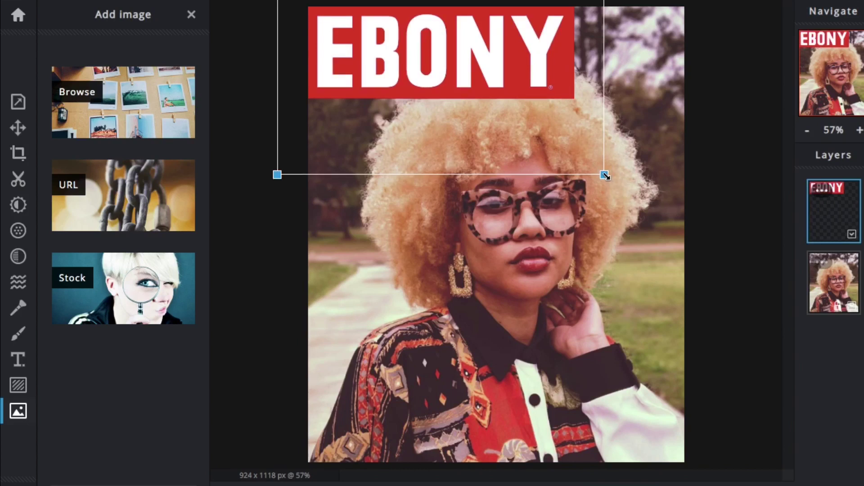
{"action": "left_click_drag", "start_coordinate": [605, 175], "coordinate": [597, 170]}
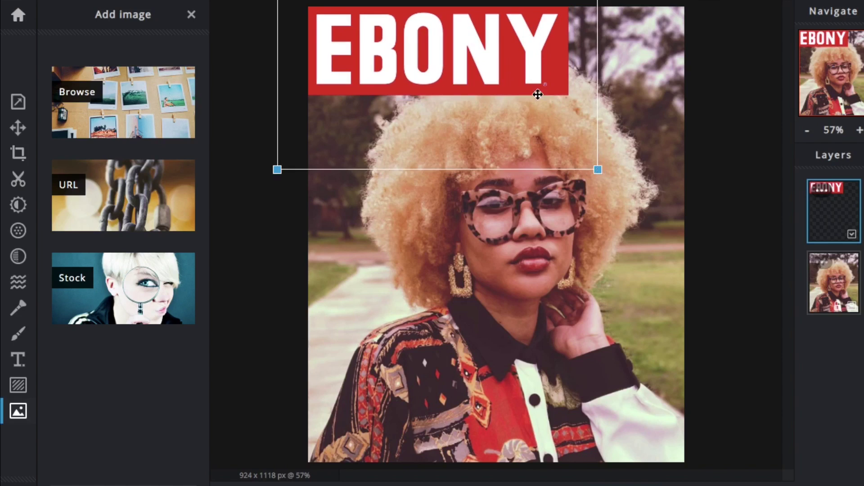
{"action": "left_click_drag", "start_coordinate": [505, 56], "coordinate": [507, 58]}
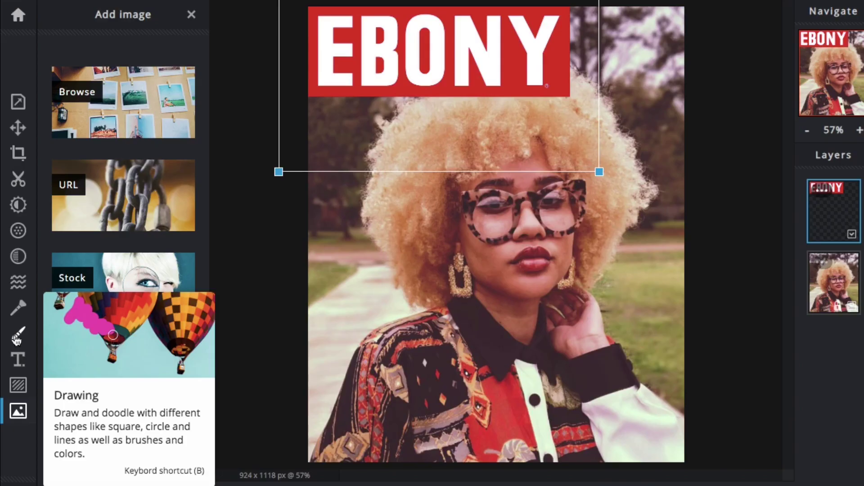
- Try erasing the EBONY logo where it overlaps the hair with a 446 px eraser at 45% softness
{"action": "left_click", "coordinate": [18, 336]}
{"action": "left_click", "coordinate": [18, 338]}
{"action": "left_click", "coordinate": [18, 338]}
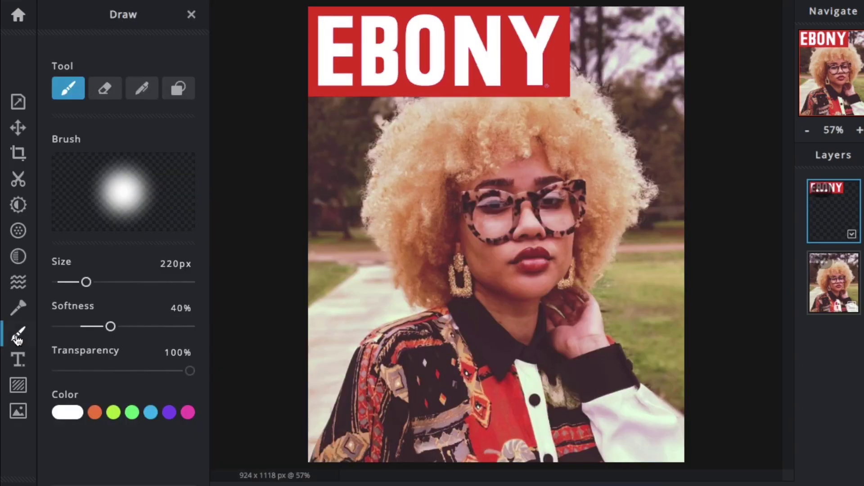
{"action": "left_click", "coordinate": [105, 98]}
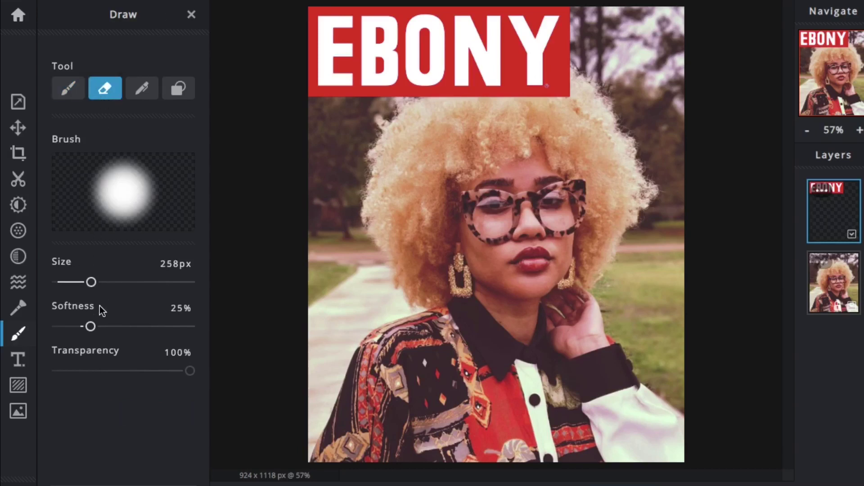
{"action": "left_click_drag", "start_coordinate": [90, 329], "coordinate": [118, 330]}
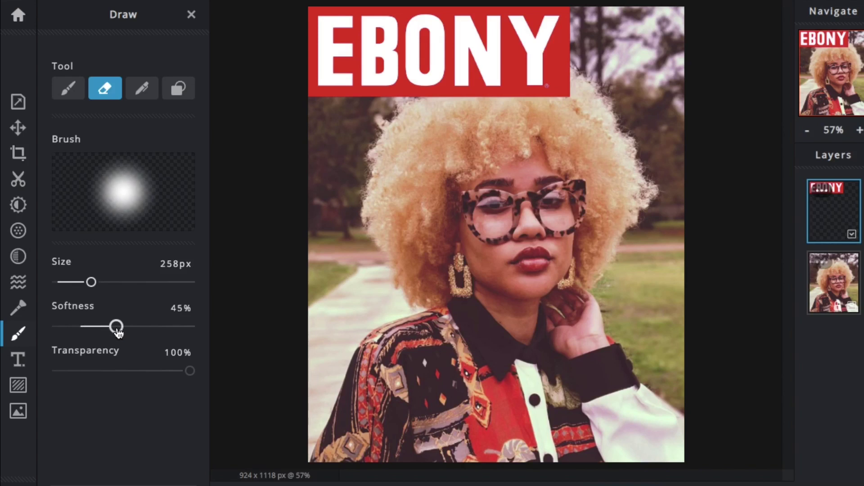
{"action": "left_click_drag", "start_coordinate": [94, 289], "coordinate": [118, 291]}
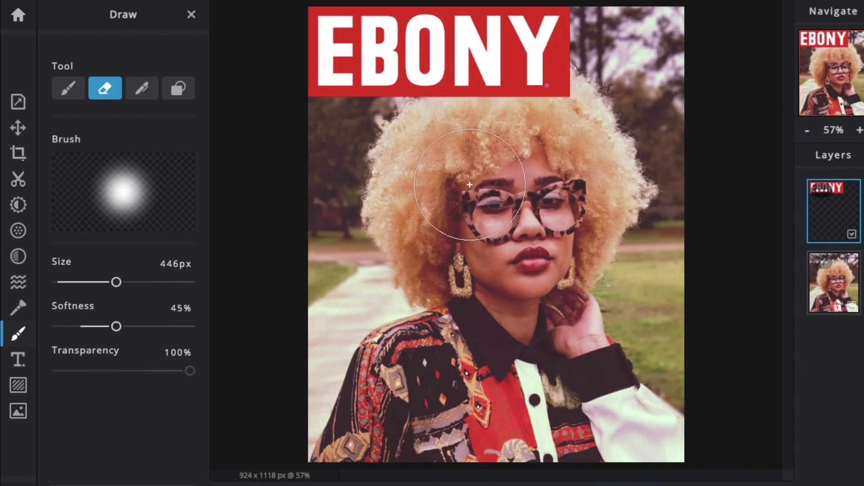
{"action": "left_click_drag", "start_coordinate": [535, 128], "coordinate": [524, 107]}
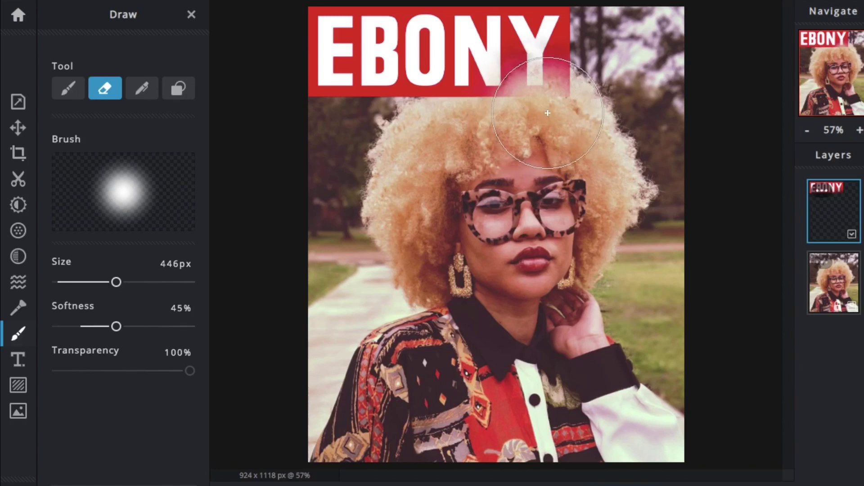
- Reduce the eraser size to 296 px and erase the lower edge of the EBONY logo where it covers the hair
{"action": "left_click_drag", "start_coordinate": [116, 288], "coordinate": [96, 288]}
{"action": "mouse_move", "coordinate": [559, 100]}
{"action": "left_mouse_down"}
{"action": "mouse_move", "coordinate": [538, 92]}
{"action": "mouse_move", "coordinate": [547, 95]}
{"action": "mouse_move", "coordinate": [546, 85]}
{"action": "mouse_move", "coordinate": [463, 98]}
{"action": "mouse_move", "coordinate": [417, 117]}
{"action": "mouse_move", "coordinate": [496, 89]}
{"action": "mouse_move", "coordinate": [488, 96]}
{"action": "mouse_move", "coordinate": [532, 94]}
{"action": "mouse_move", "coordinate": [524, 84]}
{"action": "mouse_move", "coordinate": [492, 87]}
{"action": "mouse_move", "coordinate": [549, 99]}
{"action": "mouse_move", "coordinate": [433, 113]}
{"action": "left_mouse_up"}
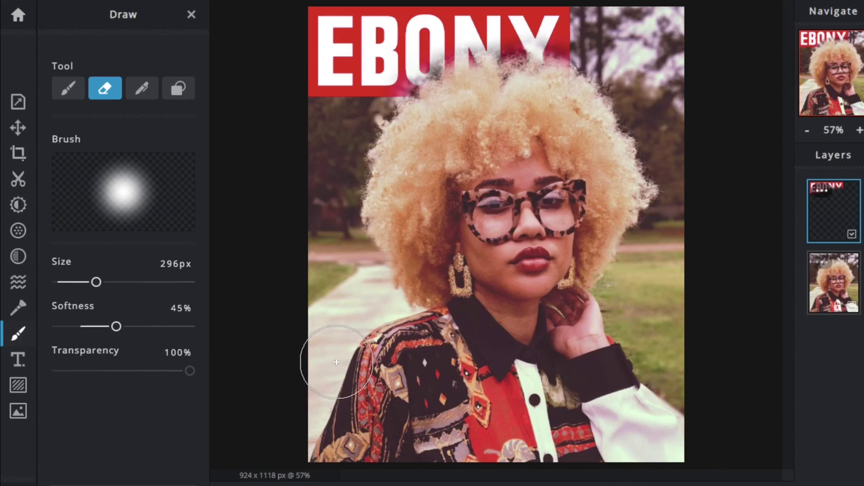
{"action": "key", "text": "Escape"}
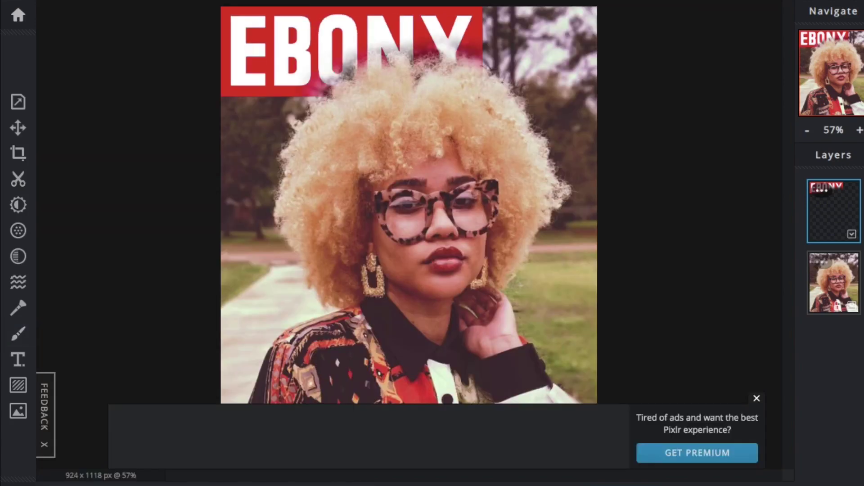
- Dismiss the ad banner and download the finished cover as a high-quality JPG at 924 x 1118 px
{"action": "left_click", "coordinate": [756, 399]}
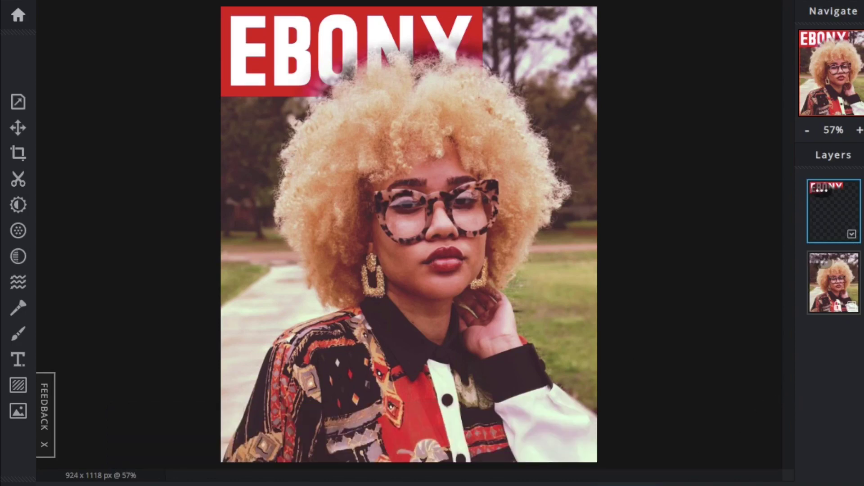
{"action": "key", "text": "ctrl+s"}
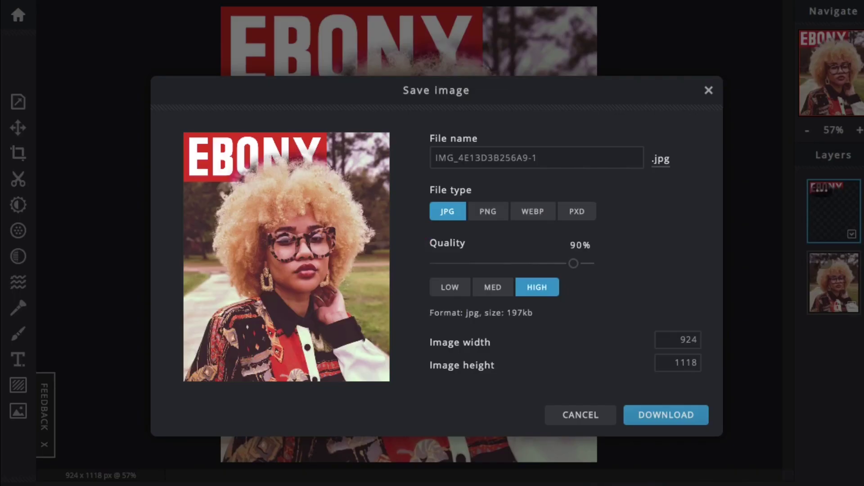
{"action": "left_click", "coordinate": [667, 416]}
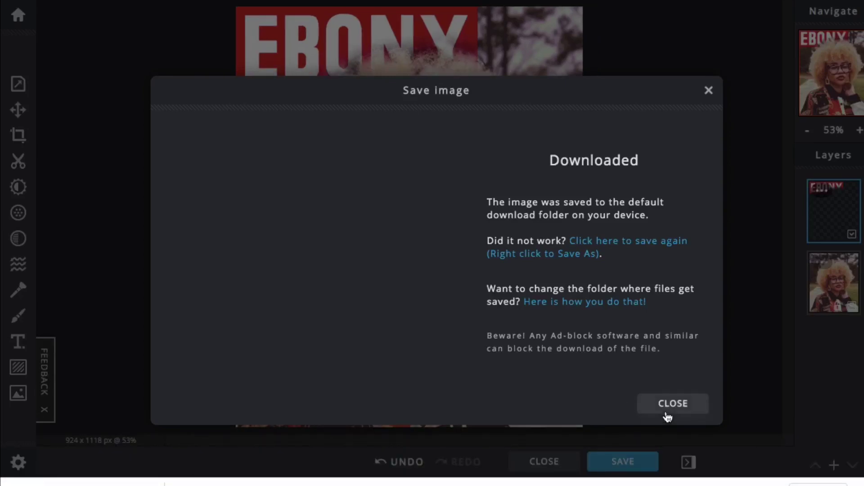
{"action": "left_click", "coordinate": [668, 411]}
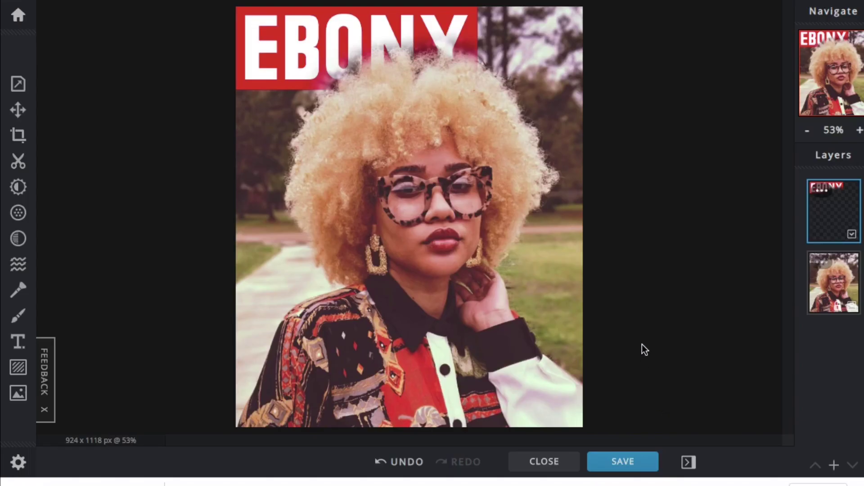
- Return to the start page and open IMG_4099.jpg from the Desktop as a new document
{"action": "left_click", "coordinate": [18, 15]}
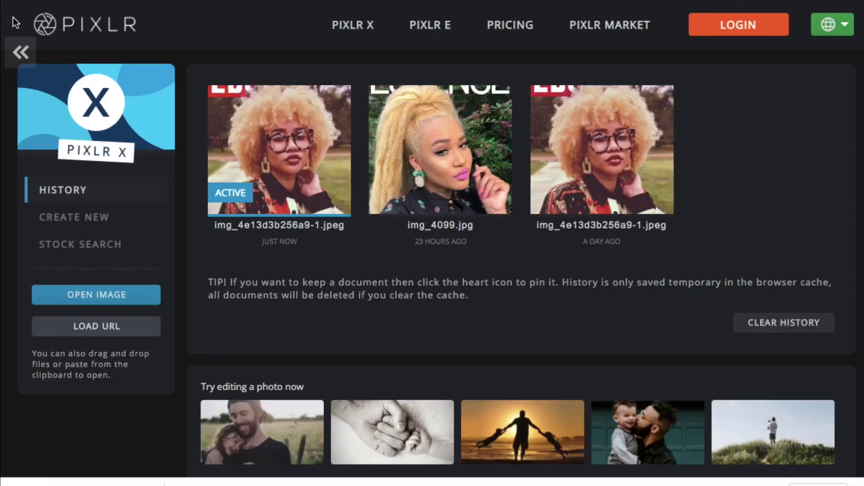
{"action": "left_click", "coordinate": [99, 298]}
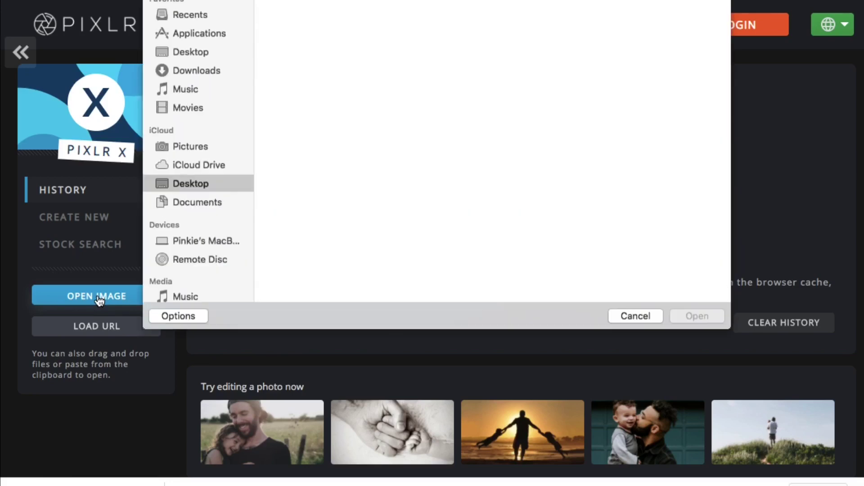
{"action": "left_click_drag", "start_coordinate": [860, 164], "coordinate": [599, 150]}
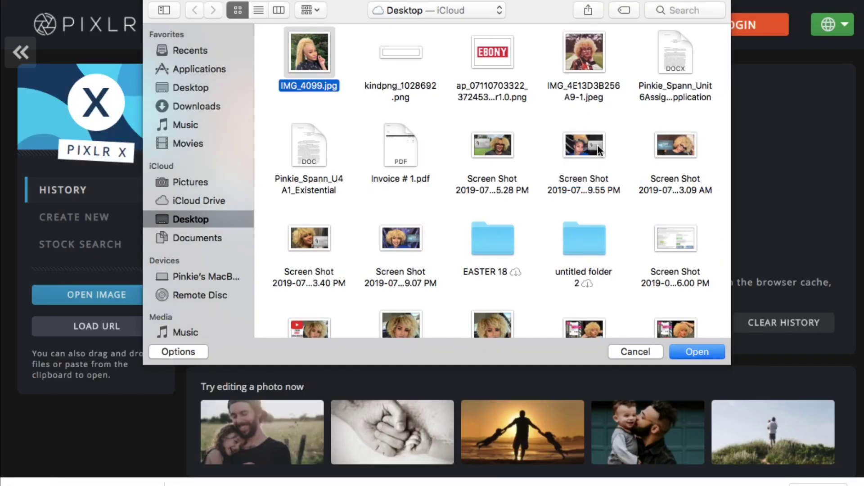
{"action": "left_click", "coordinate": [709, 352]}
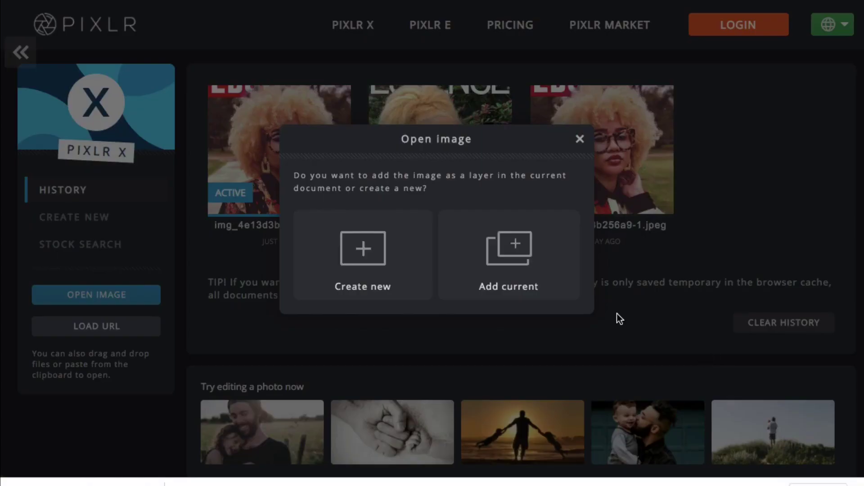
{"action": "left_click", "coordinate": [364, 254]}
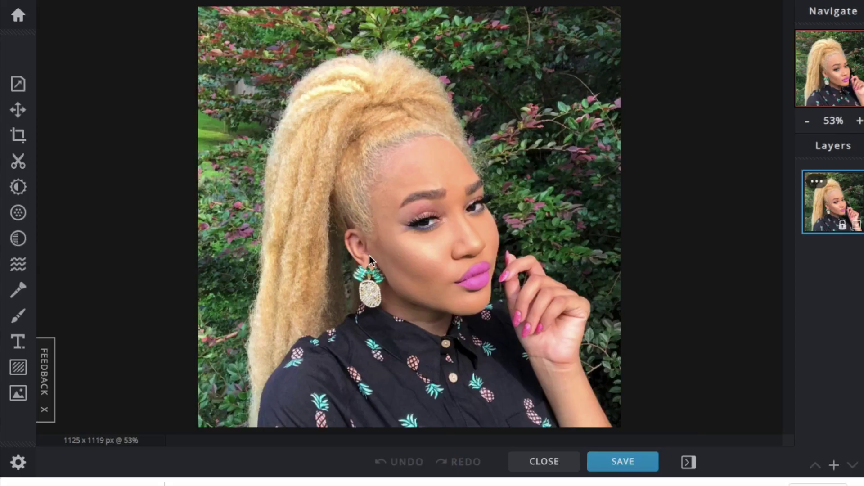
- Crop both sides of the portrait so the canvas becomes 913 x 1119 px
{"action": "left_click", "coordinate": [18, 135]}
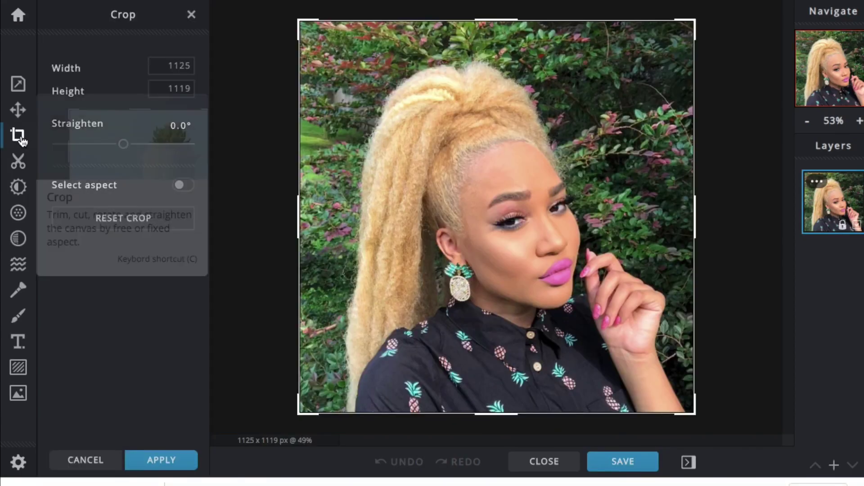
{"action": "left_click_drag", "start_coordinate": [696, 224], "coordinate": [671, 224]}
{"action": "left_click_drag", "start_coordinate": [298, 209], "coordinate": [345, 220]}
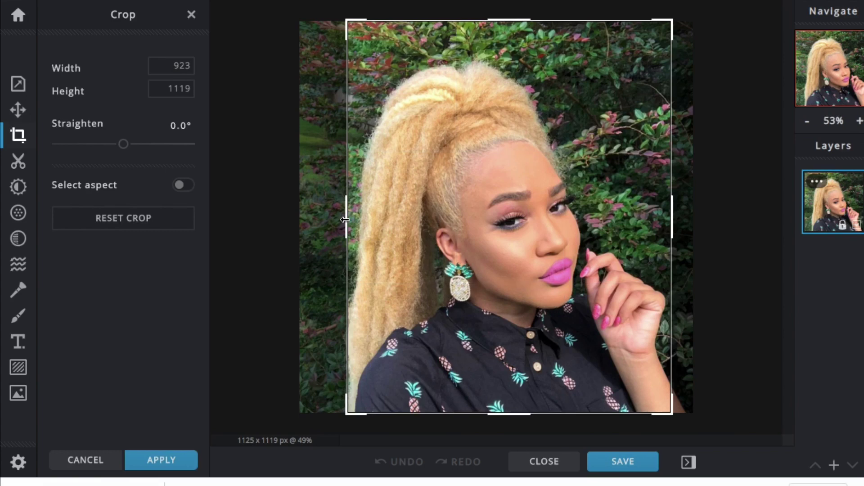
{"action": "left_click_drag", "start_coordinate": [673, 217], "coordinate": [669, 217]}
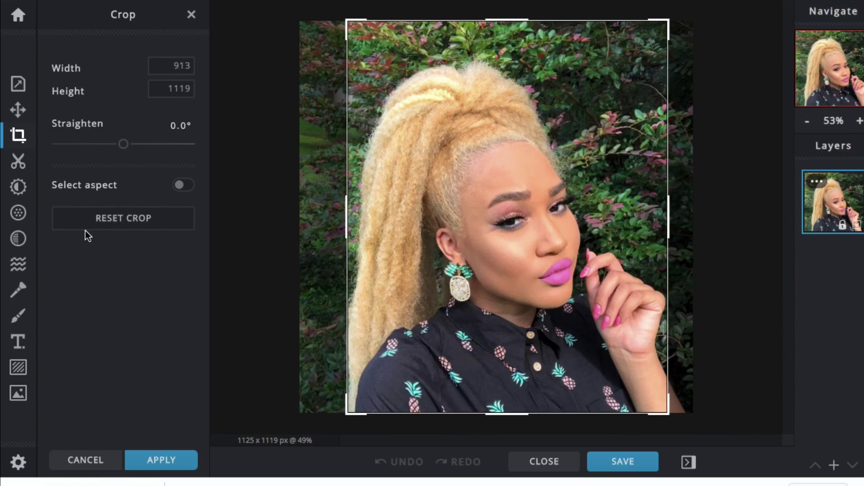
{"action": "left_click", "coordinate": [164, 463]}
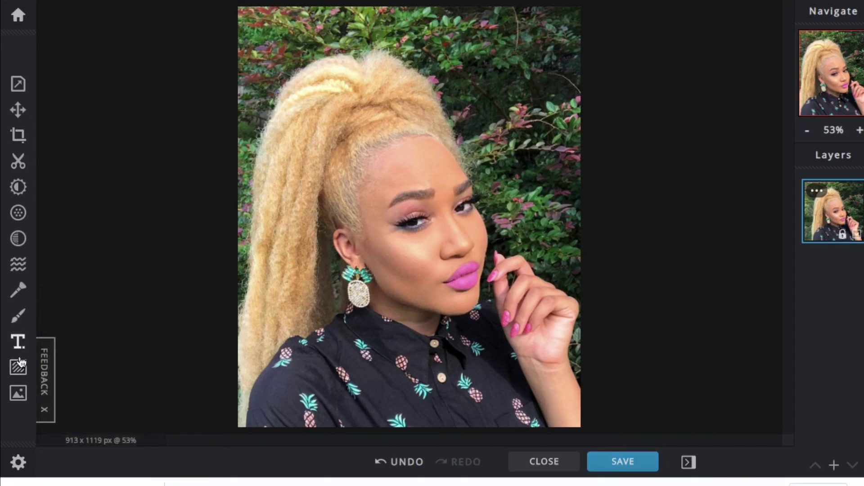
- Add kindpng_1028692.png from the Desktop as a layer in the current document
{"action": "left_click", "coordinate": [18, 393]}
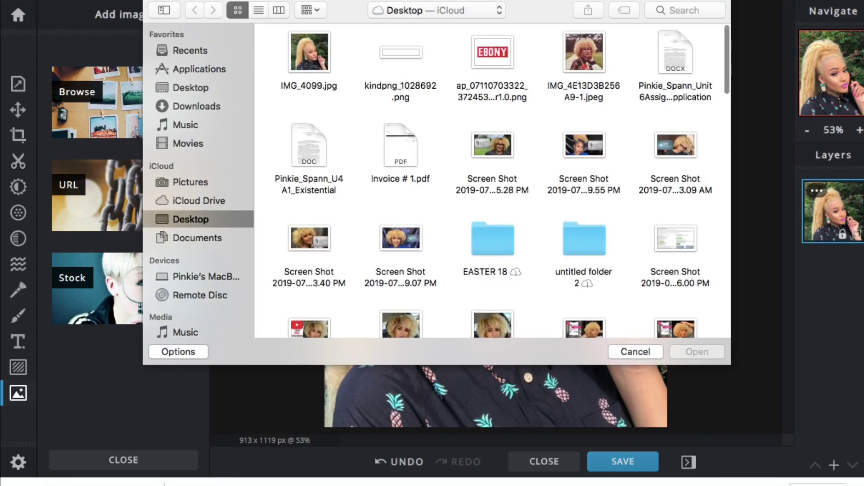
{"action": "left_click_drag", "start_coordinate": [716, 237], "coordinate": [671, 233]}
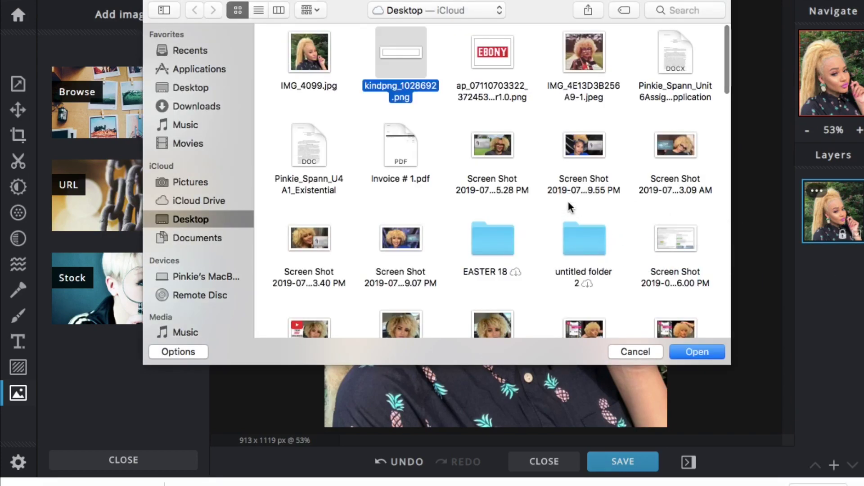
{"action": "left_click", "coordinate": [699, 353]}
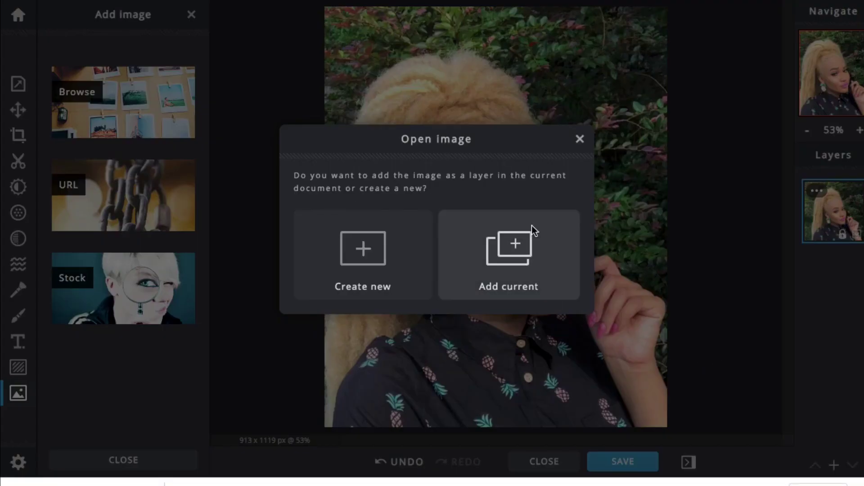
{"action": "left_click", "coordinate": [517, 269]}
- Shrink the oversized ESSENCE logo layer to about the cover's width and move it to the upper edge above the face
{"action": "left_click_drag", "start_coordinate": [535, 225], "coordinate": [270, 175]}
{"action": "left_click_drag", "start_coordinate": [604, 240], "coordinate": [396, 198]}
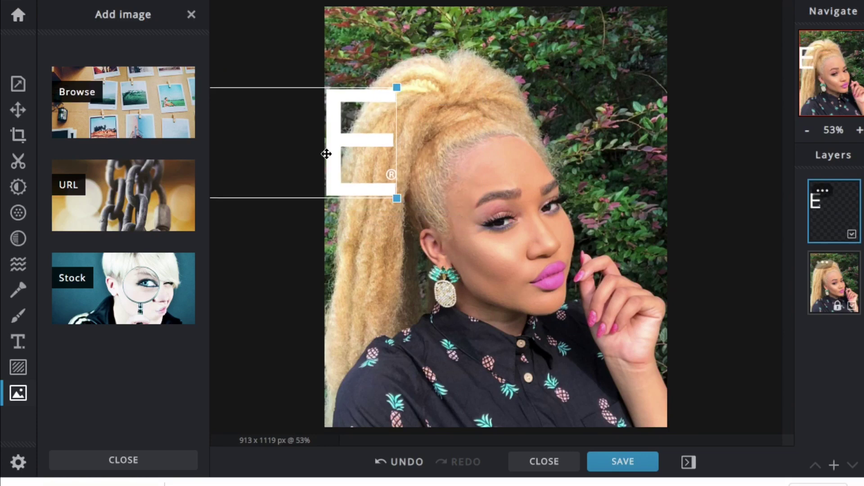
{"action": "left_click_drag", "start_coordinate": [346, 153], "coordinate": [588, 228]}
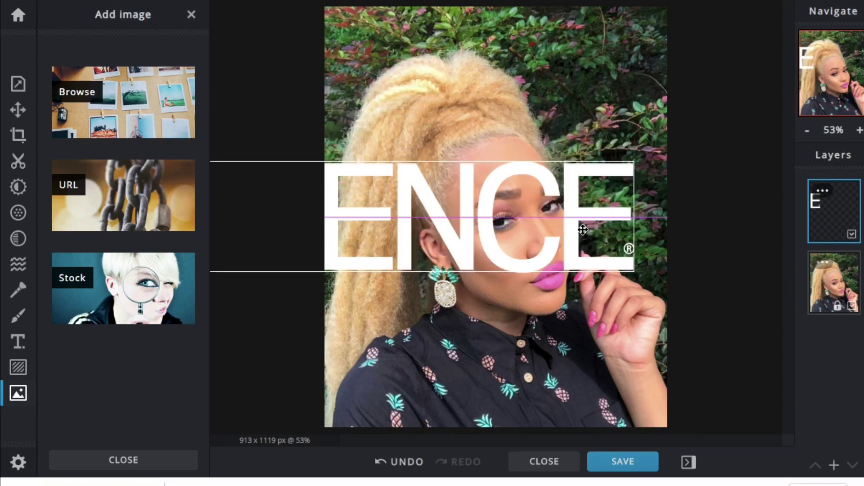
{"action": "left_click_drag", "start_coordinate": [631, 273], "coordinate": [433, 207]}
{"action": "left_click_drag", "start_coordinate": [377, 191], "coordinate": [616, 46]}
- Reduce the ESSENCE logo slightly so it fits inside the cover's side edges, and nudge its position
{"action": "right_click", "coordinate": [668, 86]}
{"action": "left_click", "coordinate": [668, 85]}
{"action": "right_click", "coordinate": [668, 85]}
{"action": "left_click", "coordinate": [661, 82]}
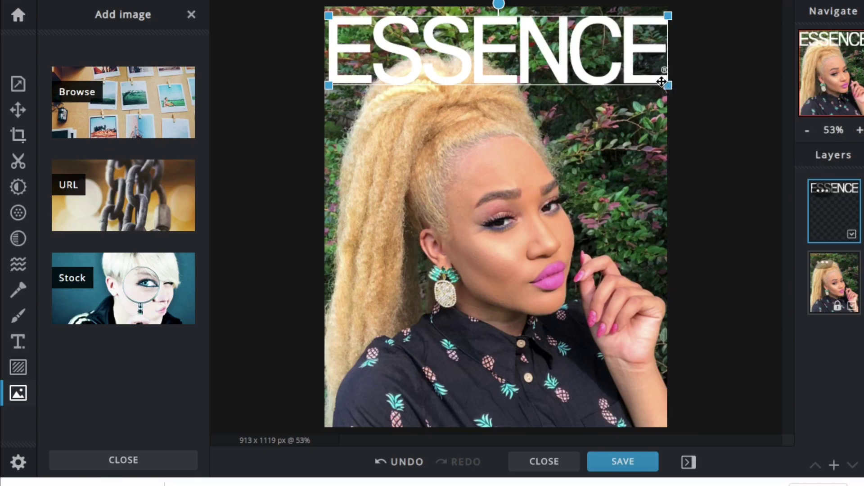
{"action": "left_click_drag", "start_coordinate": [668, 86], "coordinate": [664, 84]}
{"action": "left_click_drag", "start_coordinate": [513, 46], "coordinate": [513, 43]}
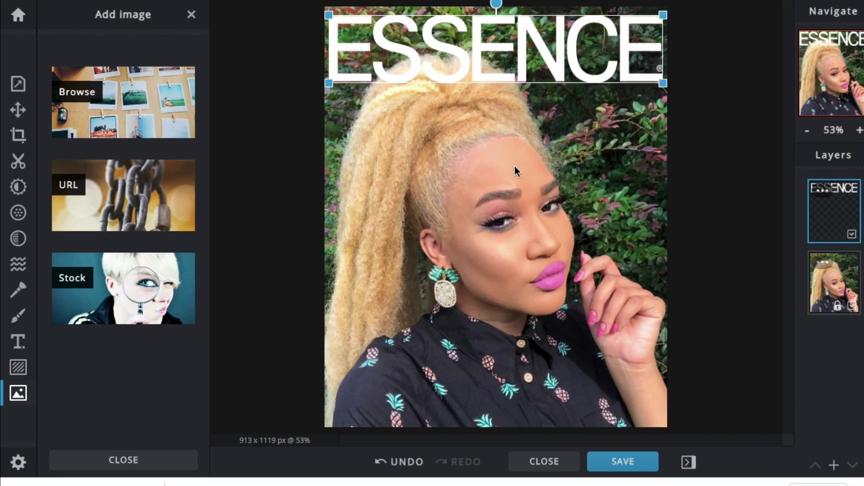
- Erase the lower edge of the ESSENCE logo where it covers the hair, using a 296 px eraser at 3% softness
{"action": "left_click", "coordinate": [16, 320]}
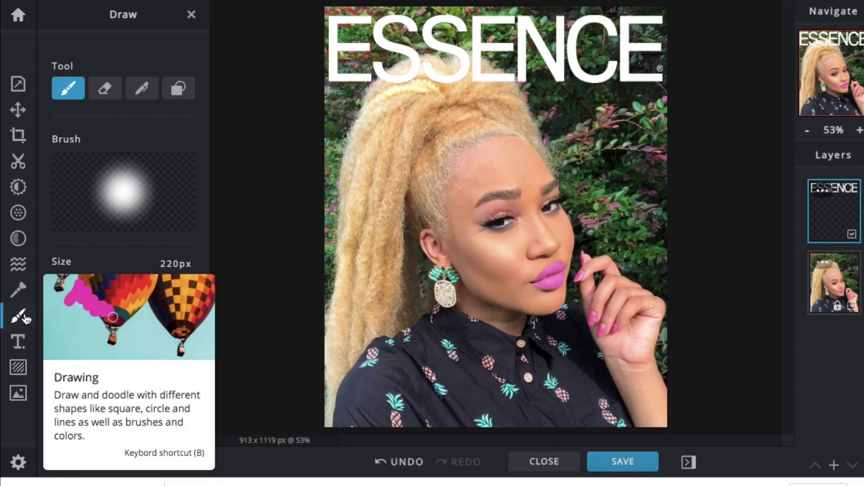
{"action": "left_click", "coordinate": [103, 99]}
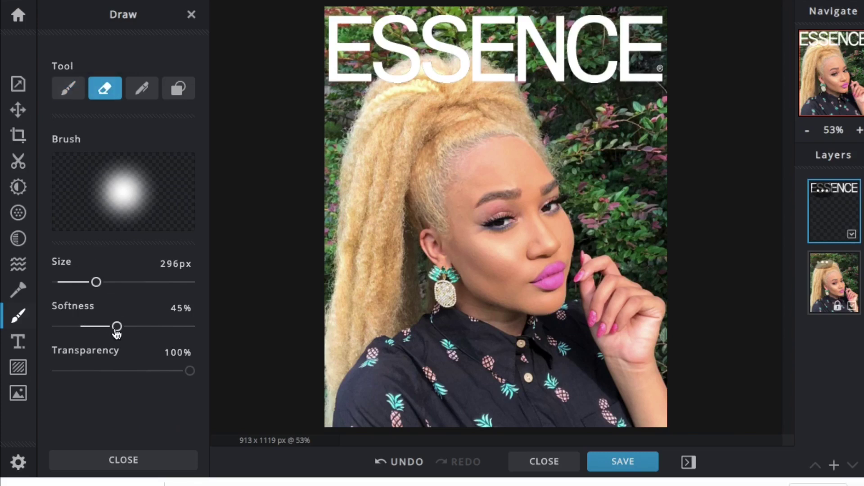
{"action": "left_click_drag", "start_coordinate": [117, 326], "coordinate": [59, 331]}
{"action": "left_click", "coordinate": [67, 330]}
{"action": "left_click", "coordinate": [65, 331]}
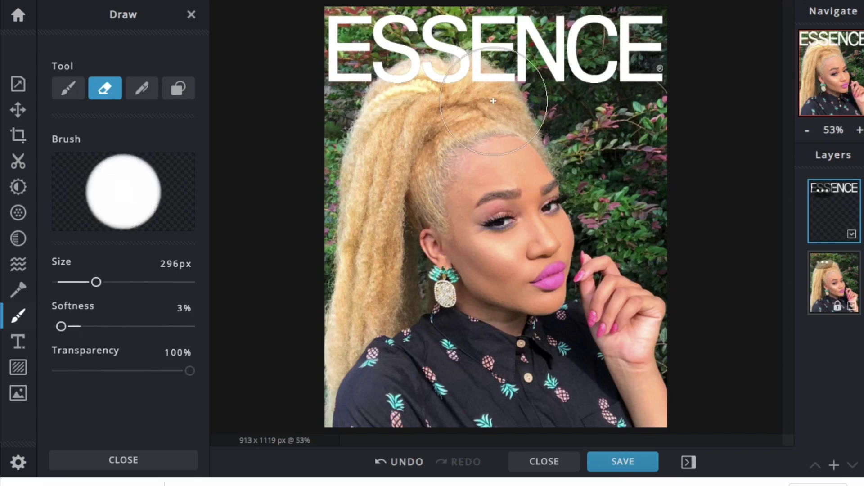
{"action": "left_click_drag", "start_coordinate": [472, 115], "coordinate": [455, 108]}
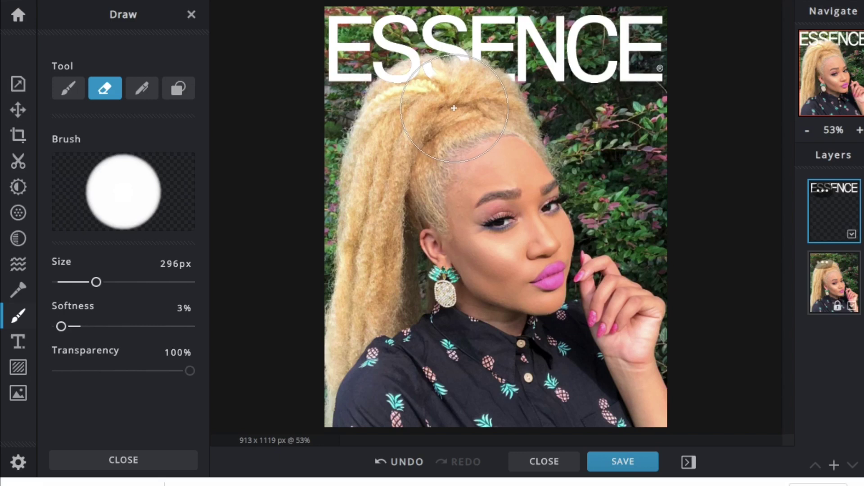
{"action": "left_click", "coordinate": [422, 110]}
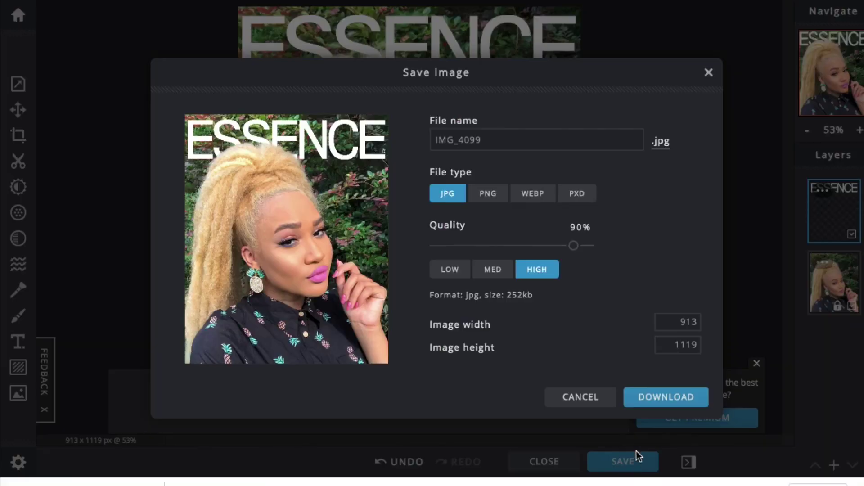
- Download the finished ESSENCE cover as a high-quality JPG at 913 x 1119 px and dismiss the save dialog
{"action": "left_click", "coordinate": [655, 406]}
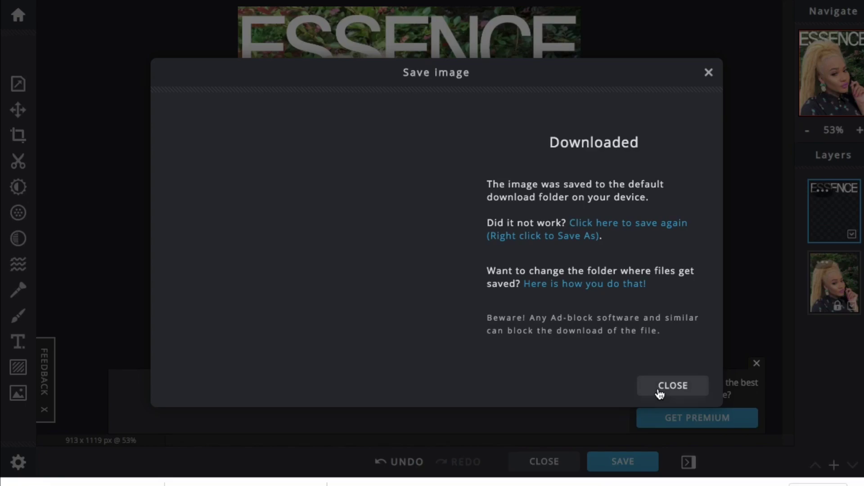
{"action": "left_click", "coordinate": [659, 393]}
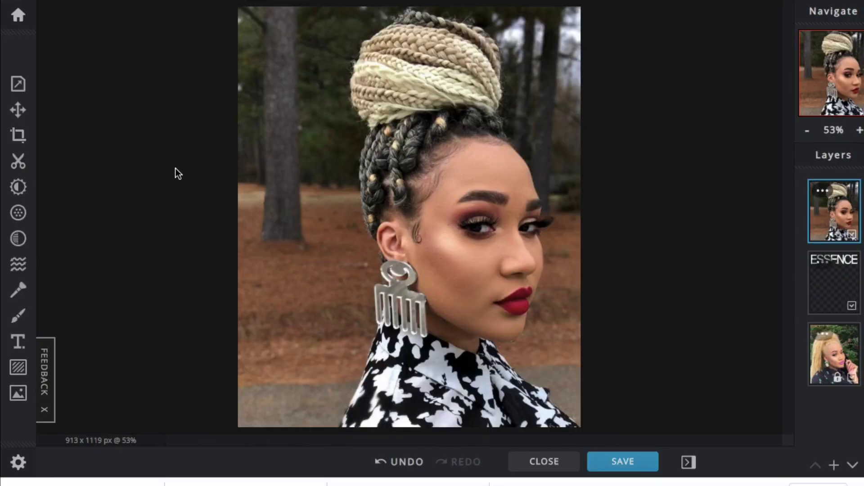
- Add the VOGUE logo as a layer in the current document, enlarge it to the cover's full width and place it along the upper edge
{"action": "left_click", "coordinate": [20, 393]}
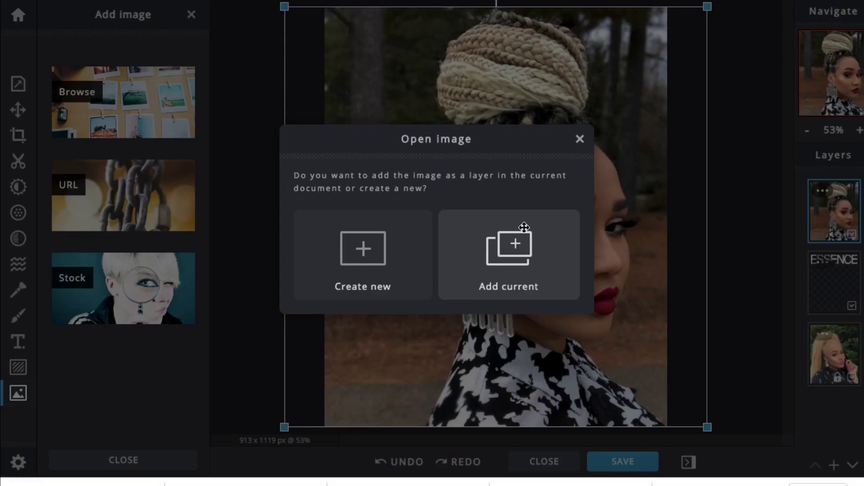
{"action": "left_click", "coordinate": [524, 227]}
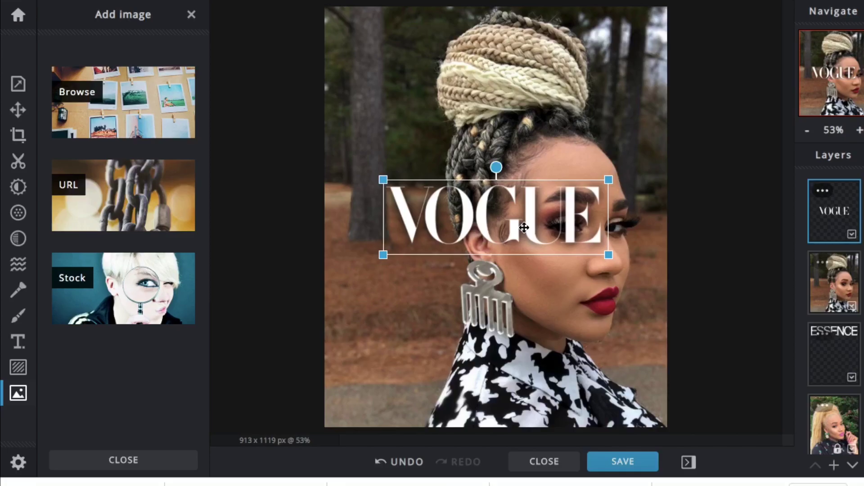
{"action": "left_click_drag", "start_coordinate": [523, 227], "coordinate": [448, 43]}
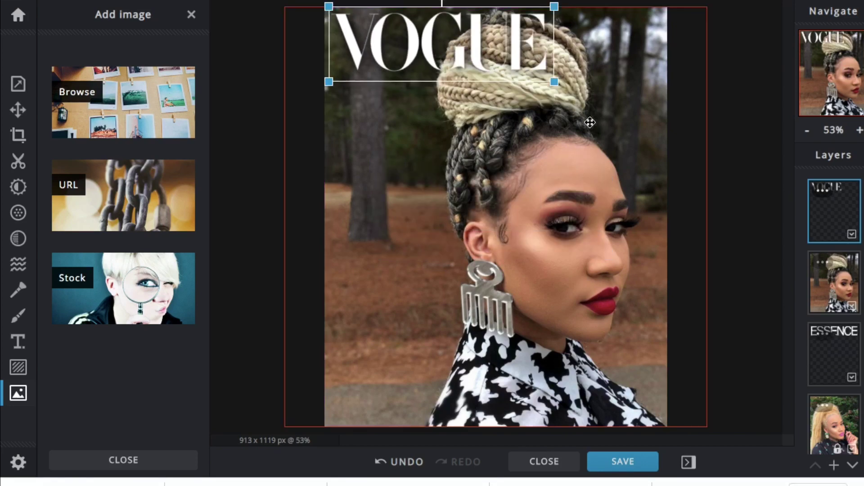
{"action": "left_click_drag", "start_coordinate": [555, 83], "coordinate": [668, 180]}
{"action": "left_click_drag", "start_coordinate": [589, 75], "coordinate": [588, 70]}
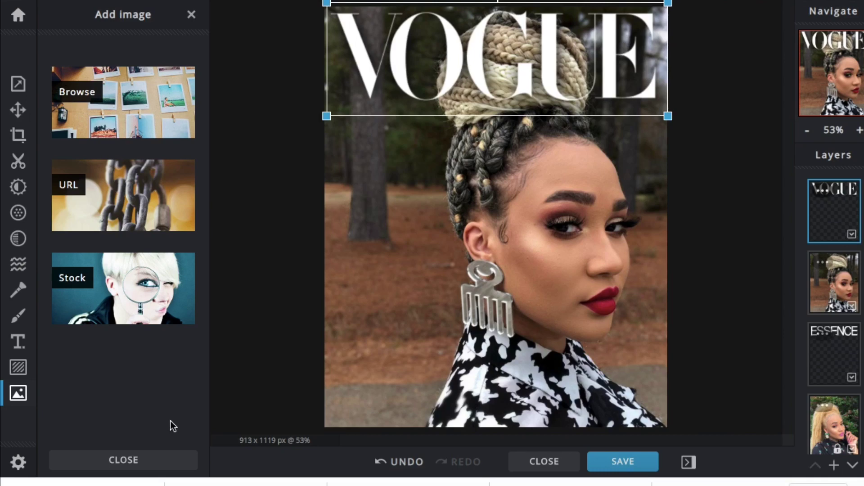
- Try erasing the VOGUE logo where it covers the braided bun with a 296 px eraser at 3% softness
{"action": "left_click", "coordinate": [18, 315]}
{"action": "left_click", "coordinate": [536, 76]}
{"action": "left_click_drag", "start_coordinate": [535, 76], "coordinate": [491, 77]}
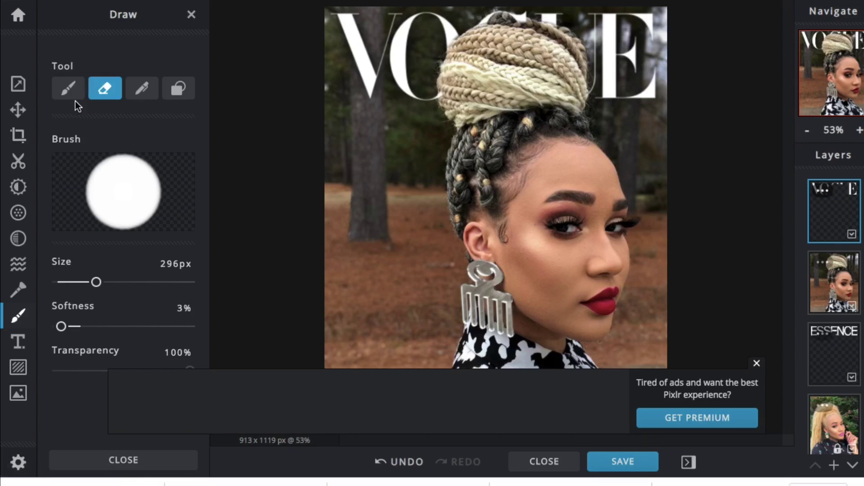
- Undo the last eraser strokes on the VOGUE logo
{"action": "left_click", "coordinate": [402, 466]}
{"action": "left_click", "coordinate": [402, 467]}
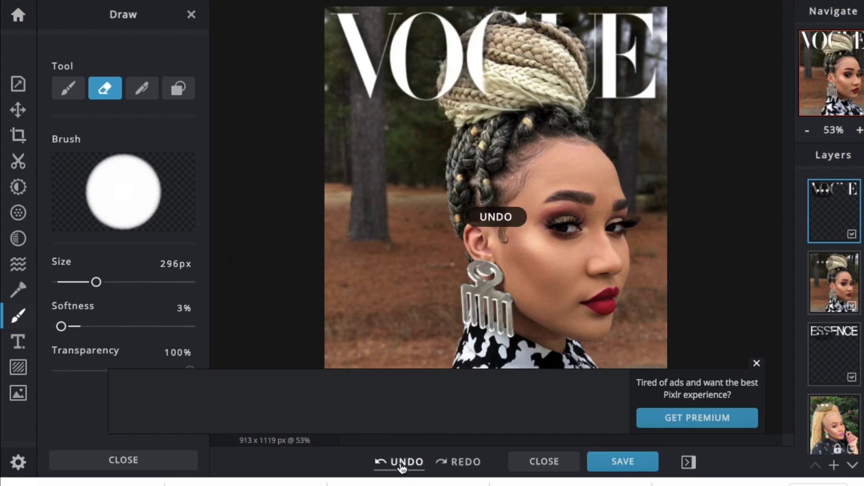
{"action": "left_click", "coordinate": [402, 466]}
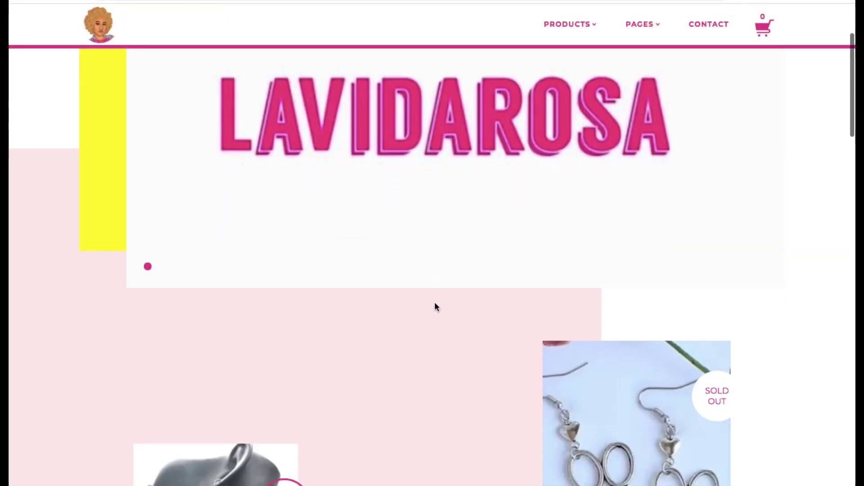
- Look through the first page of products in the LAVIDAROSA online shop, down to the page numbers
{"action": "scroll", "coordinate": [435, 307], "scroll_direction": "down", "scroll_amount": 5}
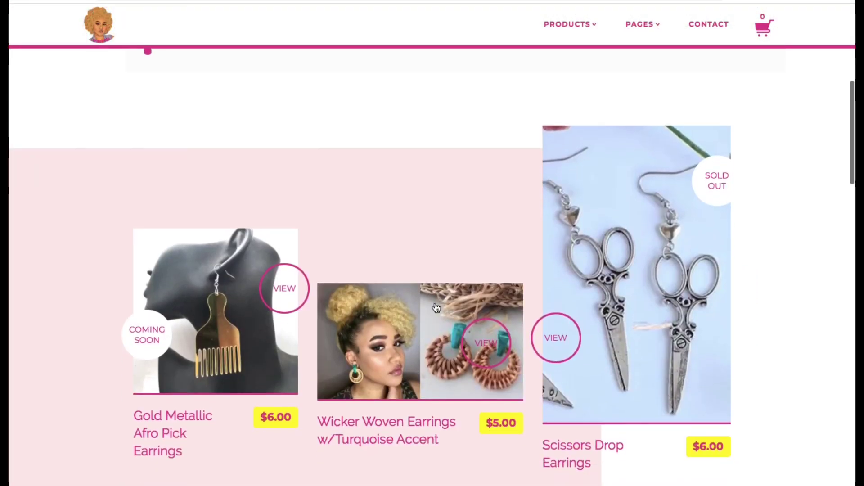
{"action": "scroll", "coordinate": [435, 307], "scroll_direction": "down", "scroll_amount": 5}
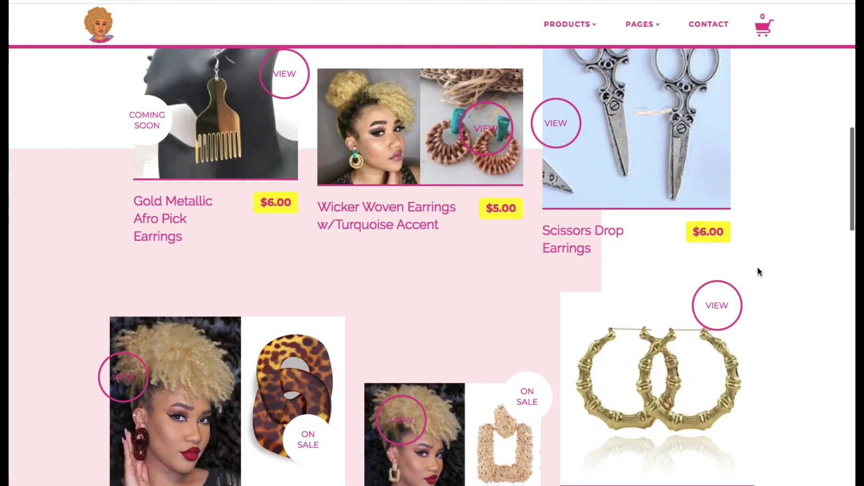
{"action": "scroll", "coordinate": [775, 298], "scroll_direction": "down", "scroll_amount": 1}
{"action": "scroll", "coordinate": [775, 298], "scroll_direction": "down", "scroll_amount": 3}
{"action": "scroll", "coordinate": [775, 298], "scroll_direction": "down", "scroll_amount": 1}
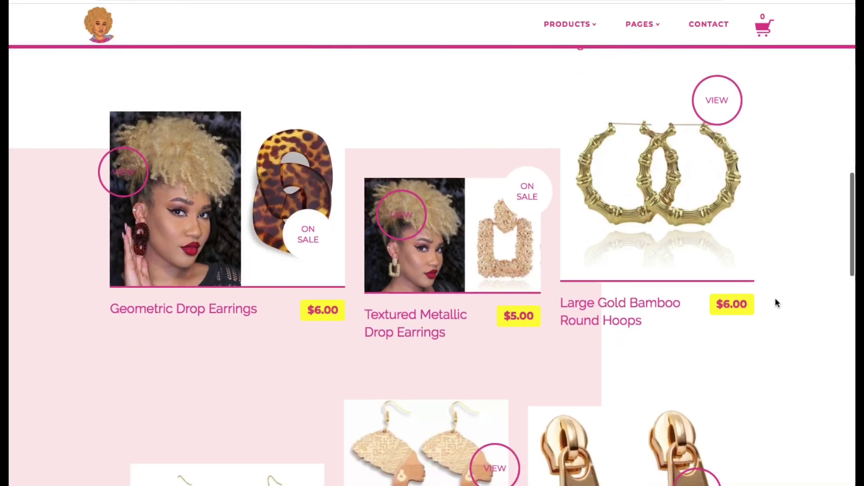
{"action": "scroll", "coordinate": [775, 301], "scroll_direction": "down", "scroll_amount": 4}
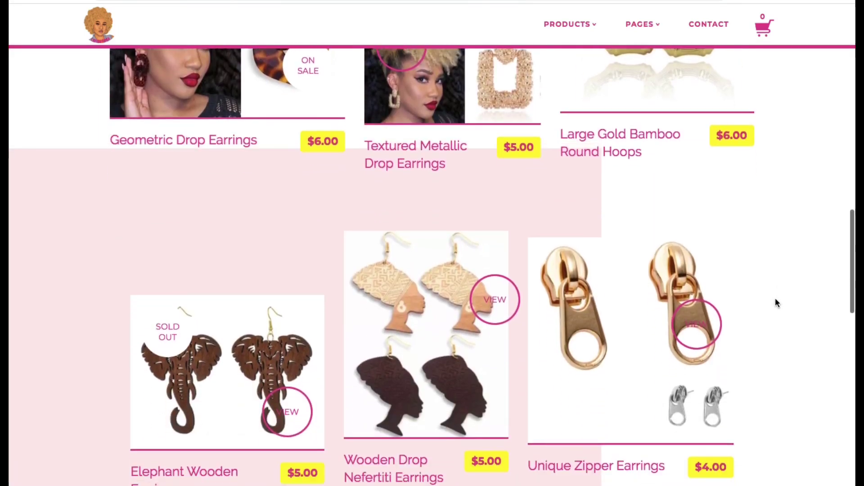
{"action": "scroll", "coordinate": [776, 300], "scroll_direction": "down", "scroll_amount": 1}
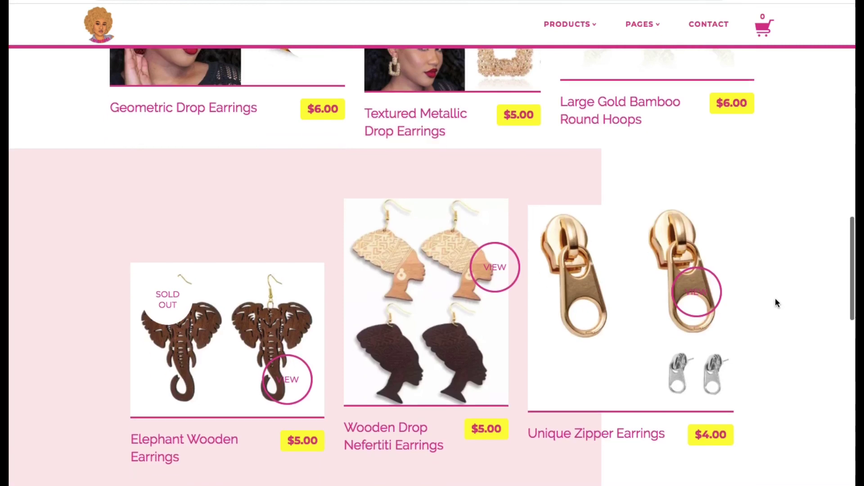
{"action": "scroll", "coordinate": [775, 298], "scroll_direction": "down", "scroll_amount": 2}
{"action": "scroll", "coordinate": [775, 297], "scroll_direction": "down", "scroll_amount": 2}
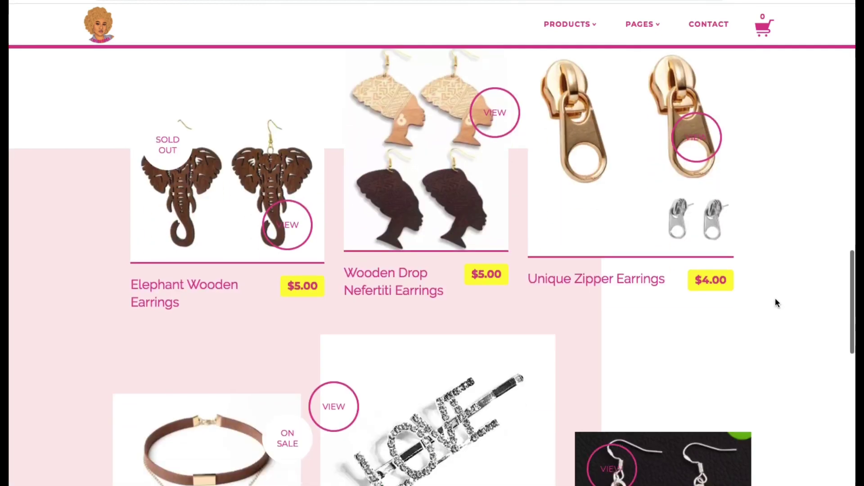
{"action": "scroll", "coordinate": [775, 298], "scroll_direction": "down", "scroll_amount": 2}
{"action": "scroll", "coordinate": [775, 298], "scroll_direction": "down", "scroll_amount": 5}
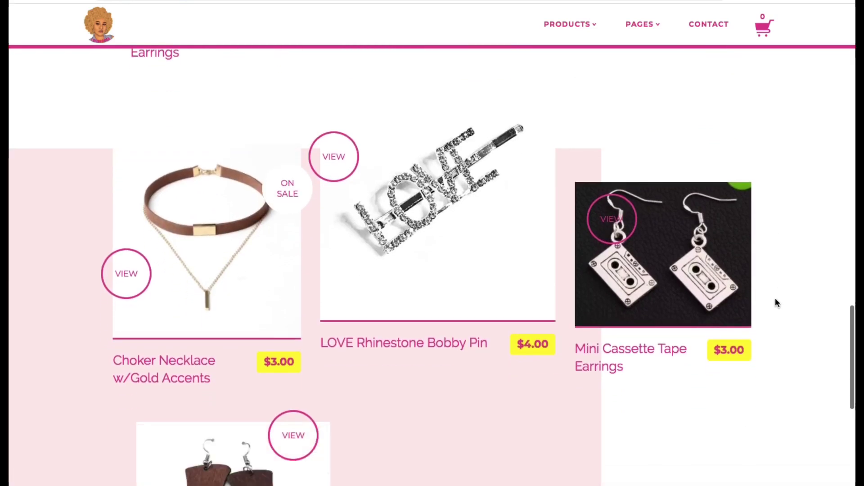
{"action": "scroll", "coordinate": [775, 298], "scroll_direction": "down", "scroll_amount": 2}
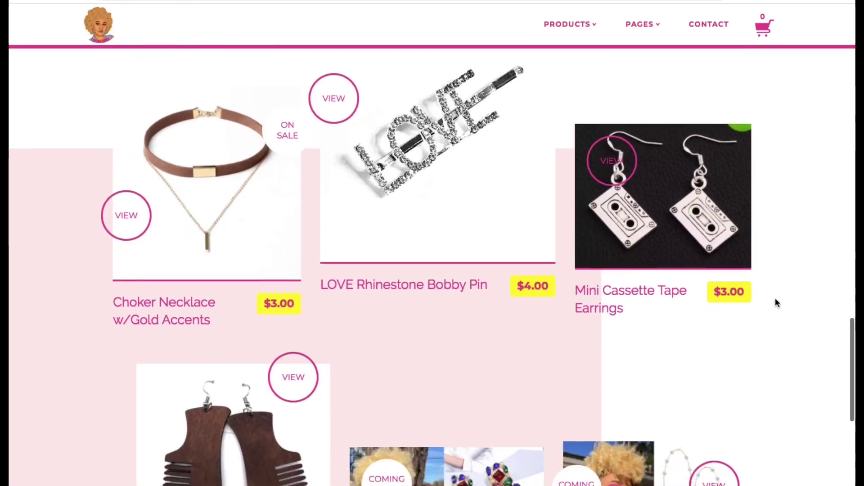
{"action": "scroll", "coordinate": [775, 299], "scroll_direction": "down", "scroll_amount": 5}
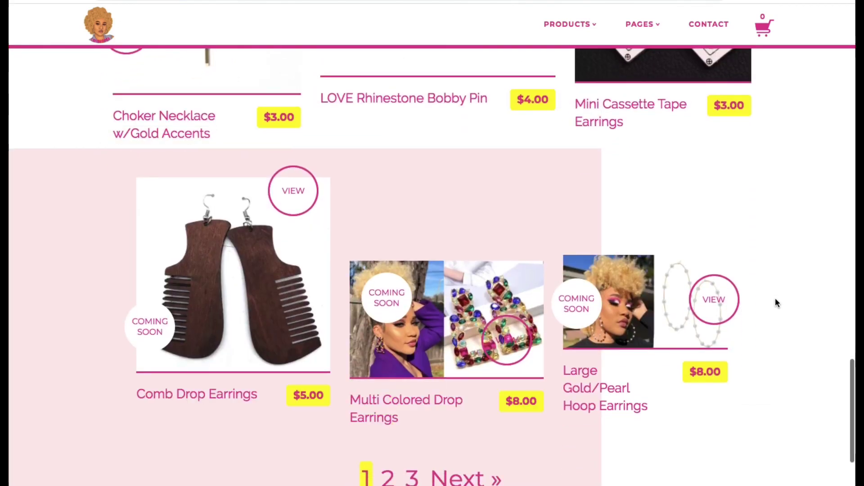
{"action": "scroll", "coordinate": [775, 299], "scroll_direction": "down", "scroll_amount": 1}
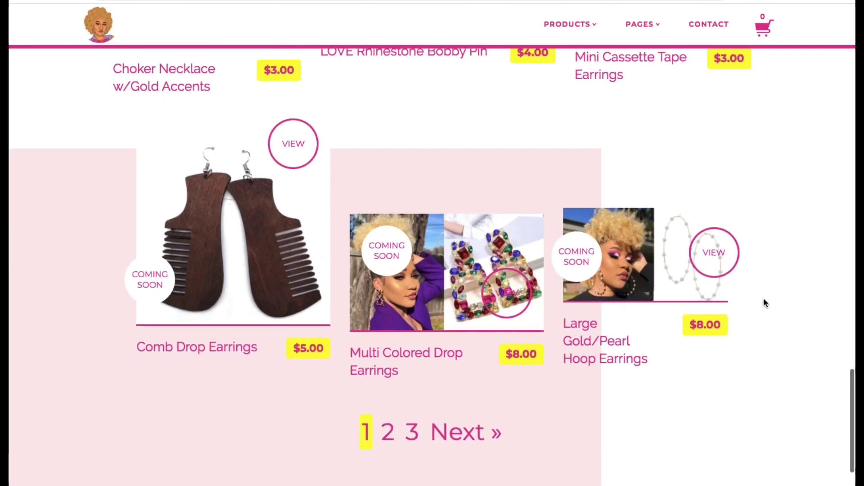
- Open page 2 of the shop's product list and examine the items on it
{"action": "left_click", "coordinate": [388, 433]}
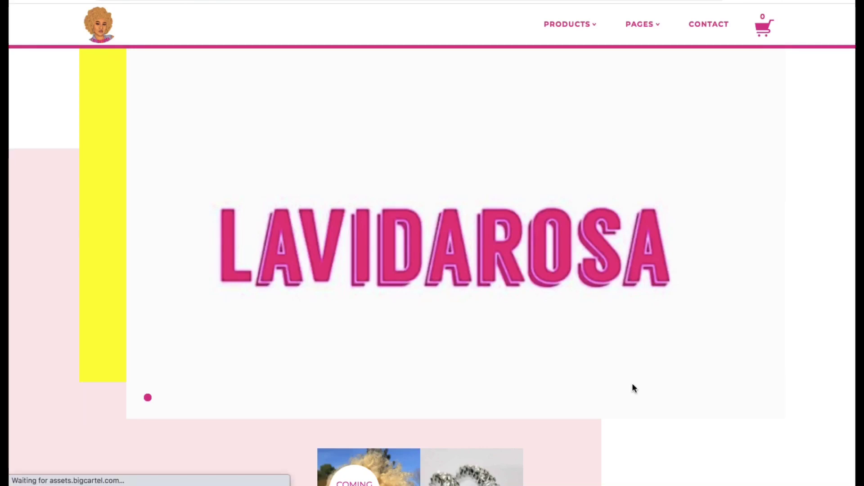
{"action": "scroll", "coordinate": [633, 385], "scroll_direction": "down", "scroll_amount": 5}
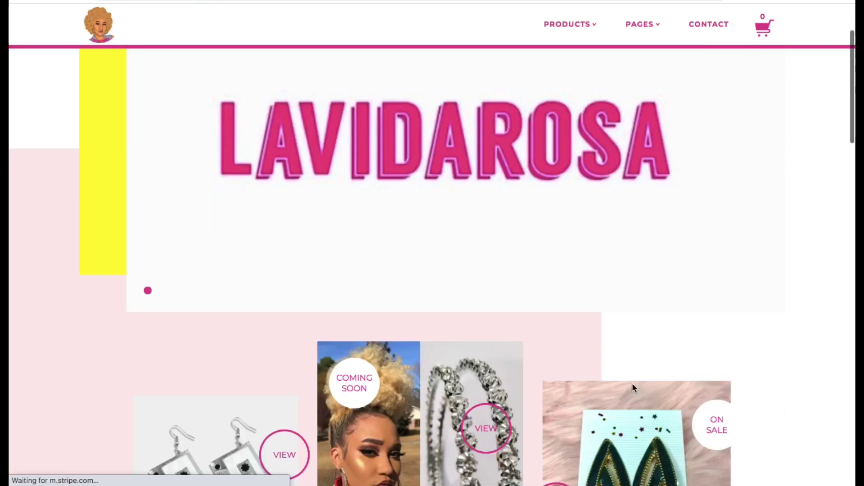
{"action": "scroll", "coordinate": [633, 385], "scroll_direction": "down", "scroll_amount": 4}
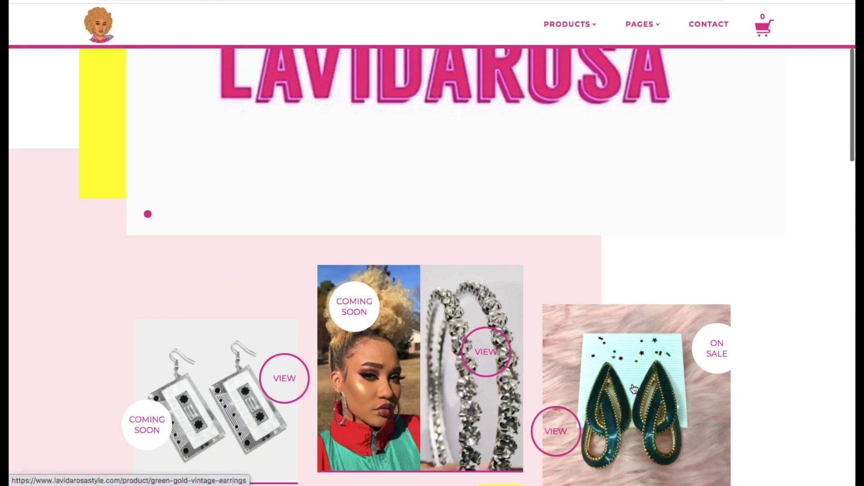
{"action": "scroll", "coordinate": [634, 388], "scroll_direction": "down", "scroll_amount": 5}
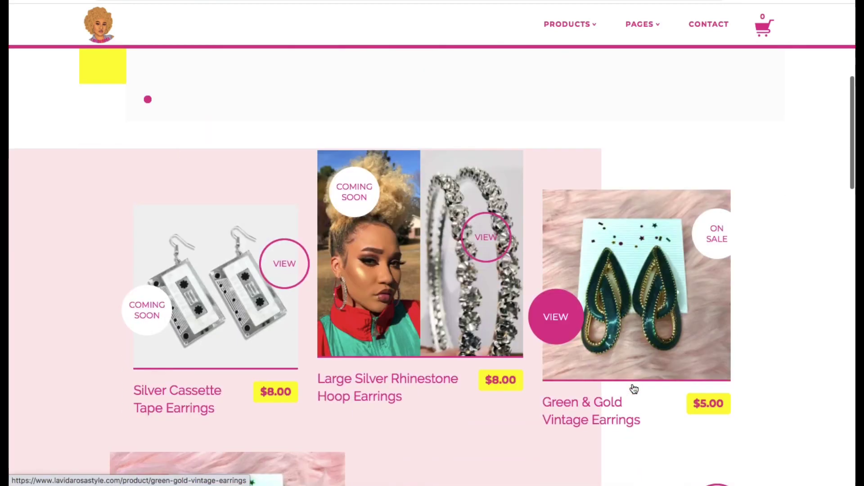